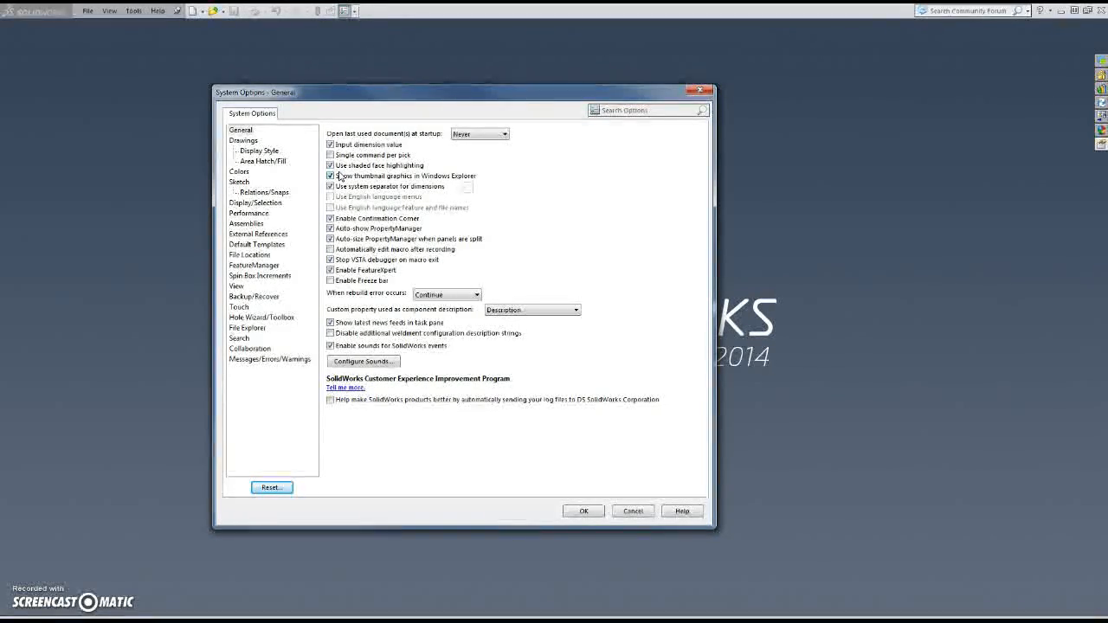
# Accept the system options and create a new document from the Part template
pyautogui.click(589, 512)
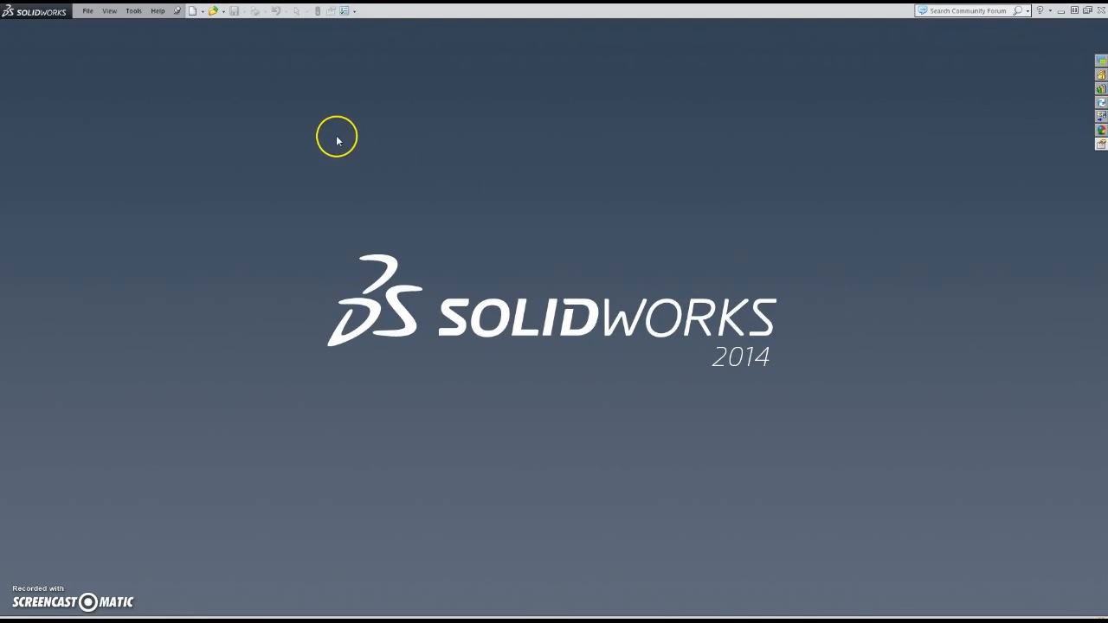
pyautogui.click(87, 11)
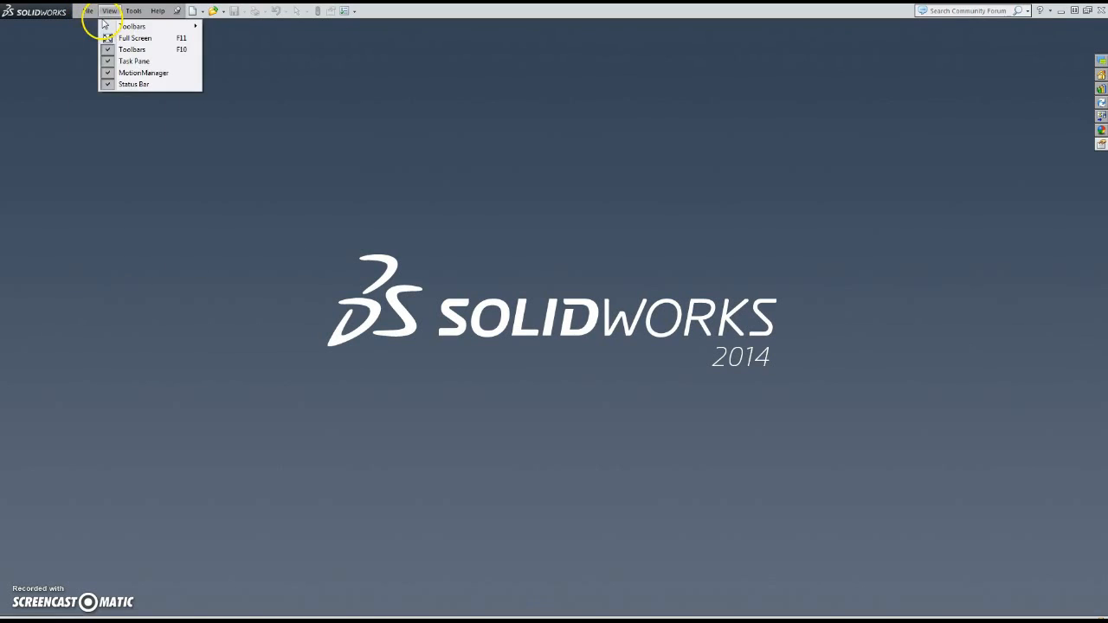
pyautogui.click(89, 26)
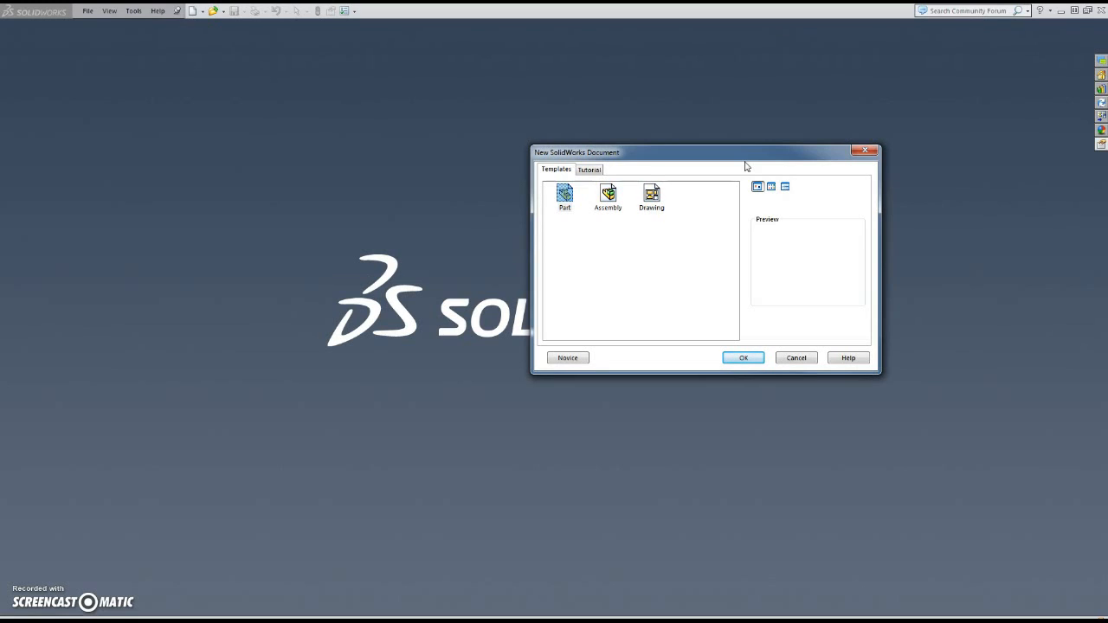
pyautogui.click(744, 357)
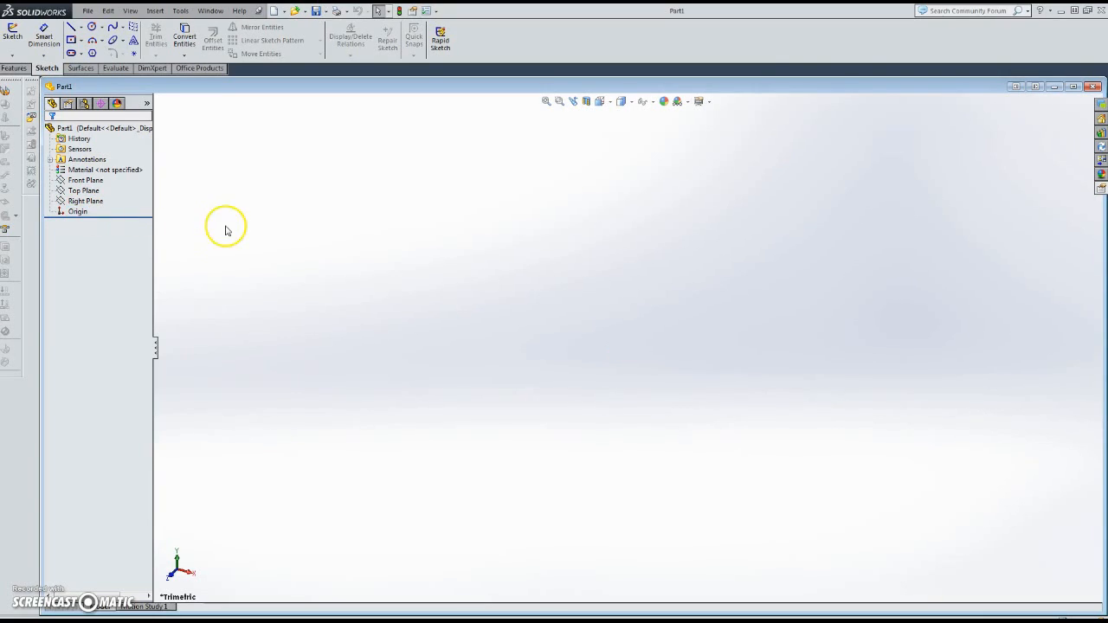
# Look through the available Features, Sketch, Surfaces, Evaluate, DimXpert and Office Products commands
pyautogui.click(15, 69)
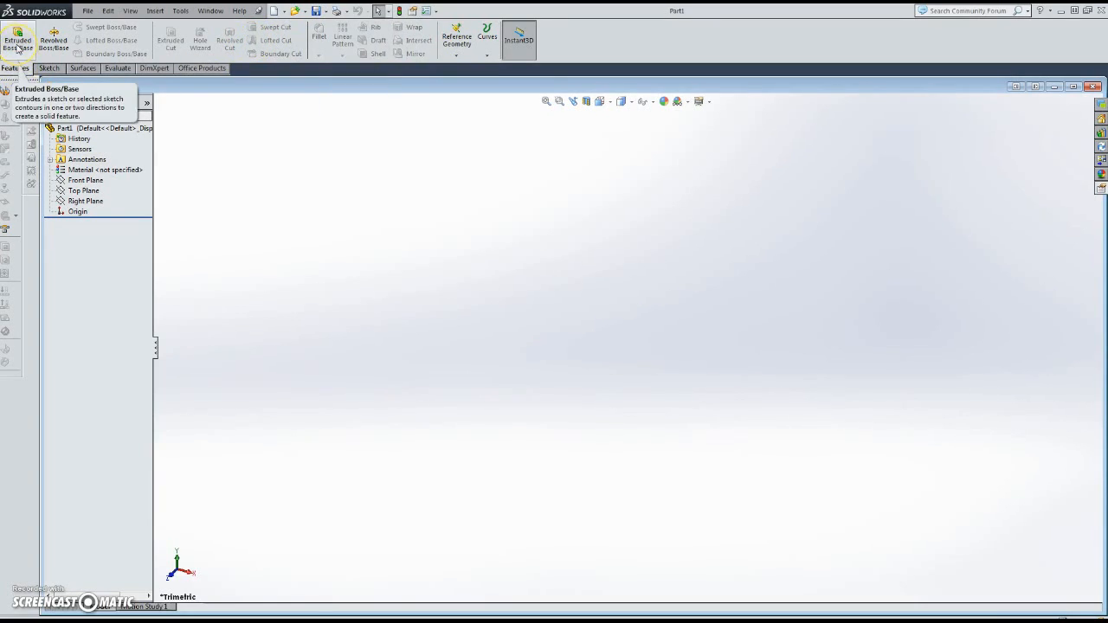
pyautogui.click(61, 39)
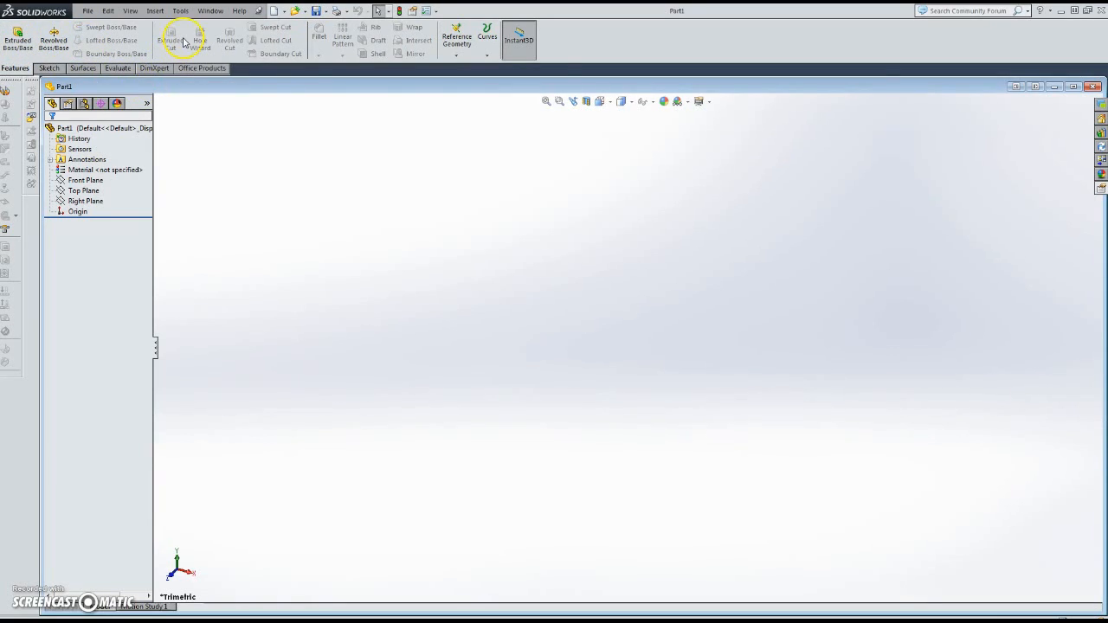
pyautogui.click(48, 68)
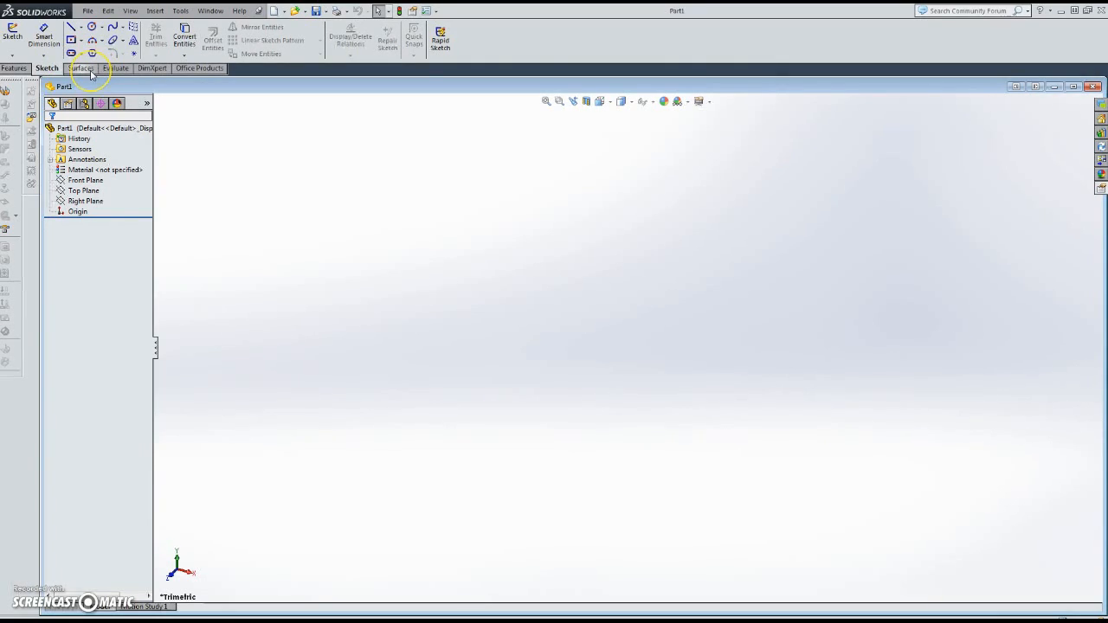
pyautogui.click(91, 72)
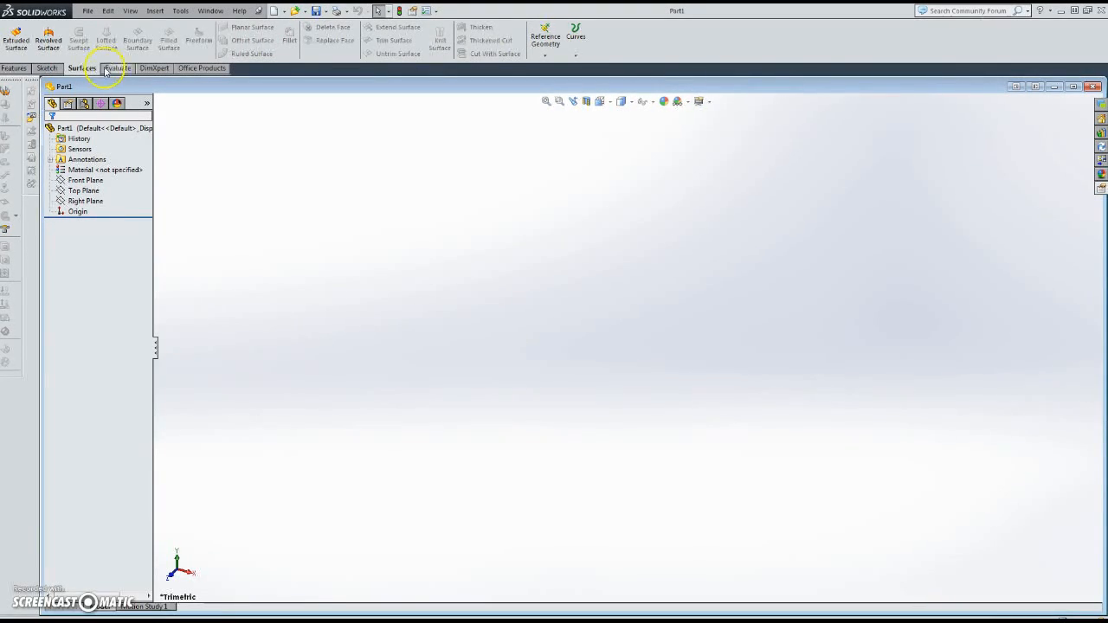
pyautogui.click(110, 70)
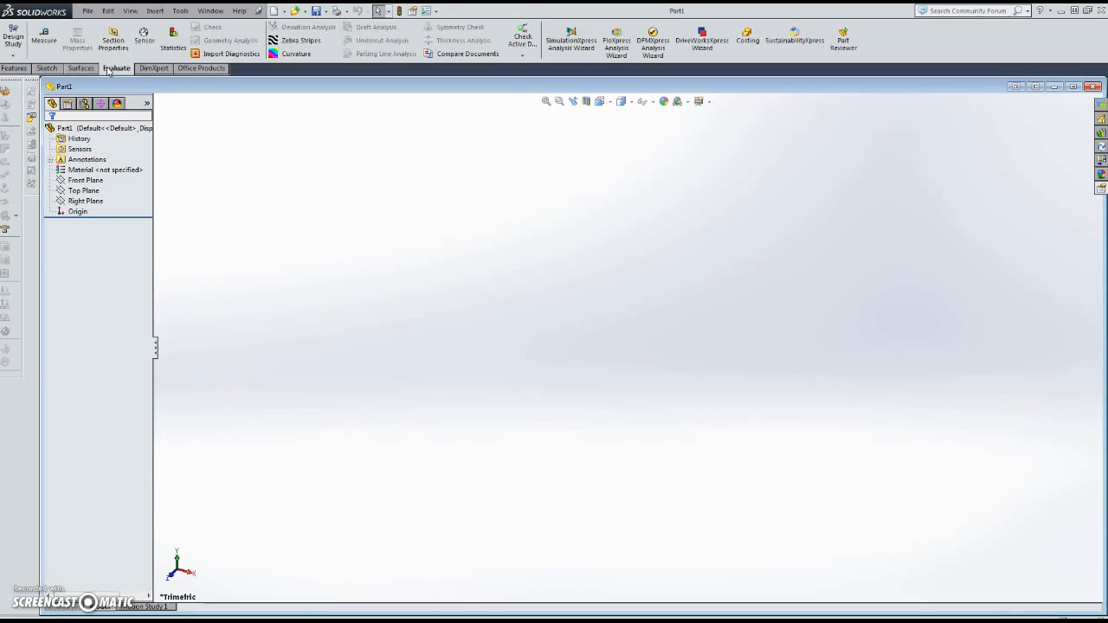
pyautogui.click(154, 69)
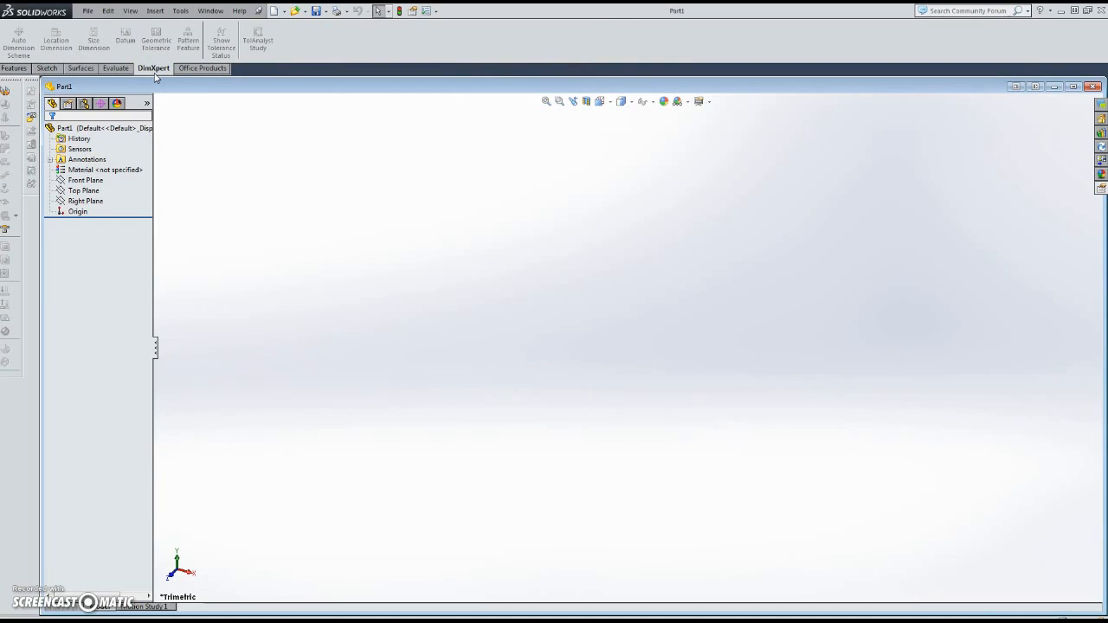
pyautogui.click(204, 70)
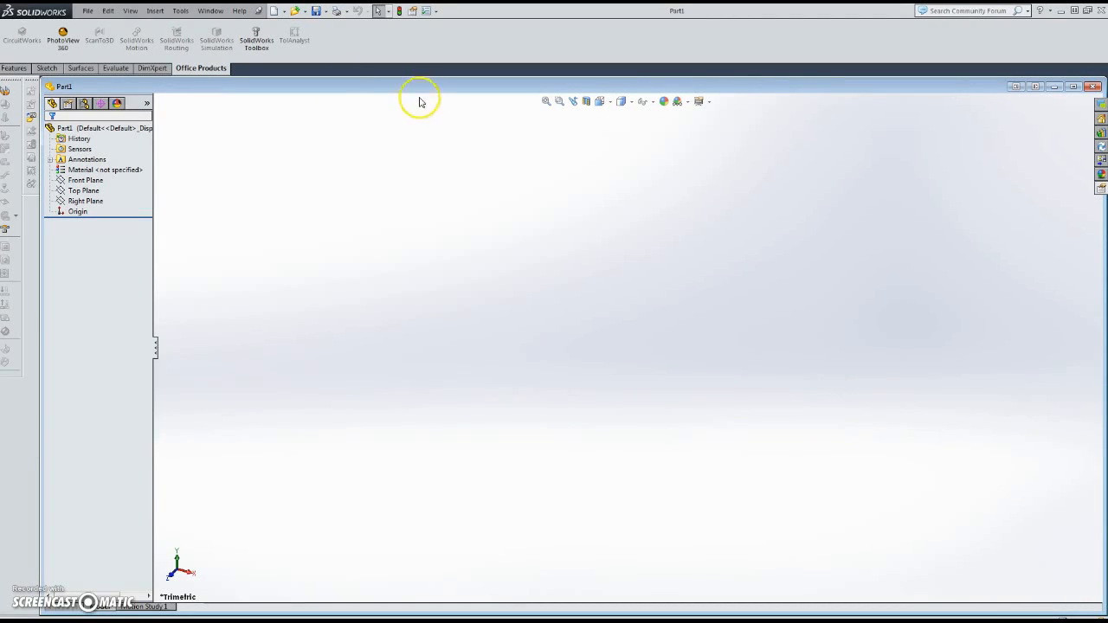
# Review the file, edit, view, insert, tools and help commands, including the boss/base options
pyautogui.click(87, 11)
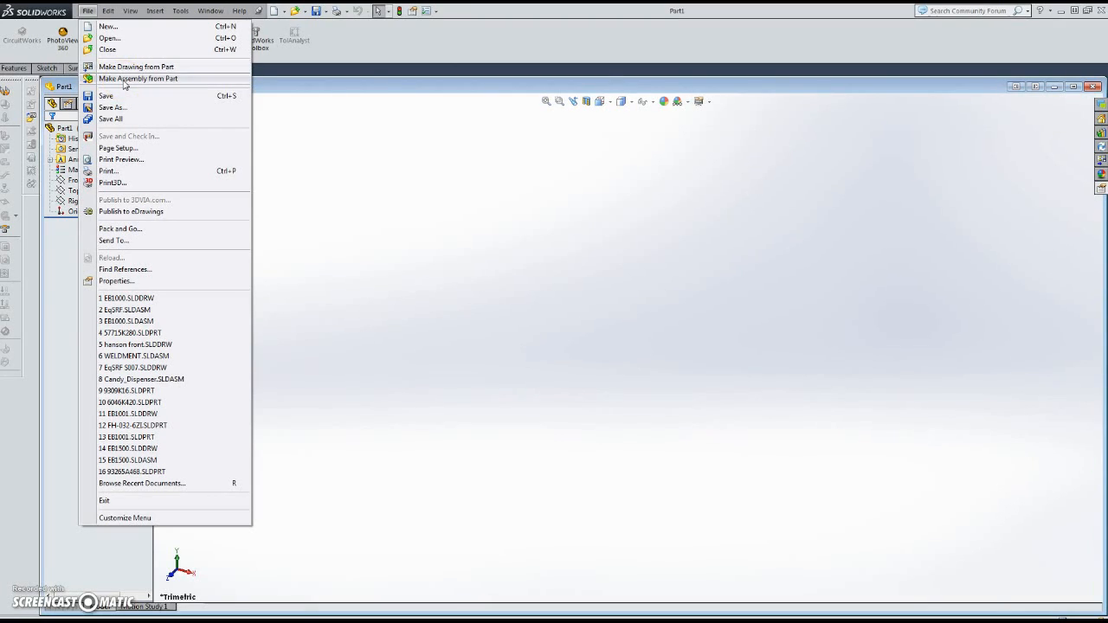
pyautogui.click(105, 14)
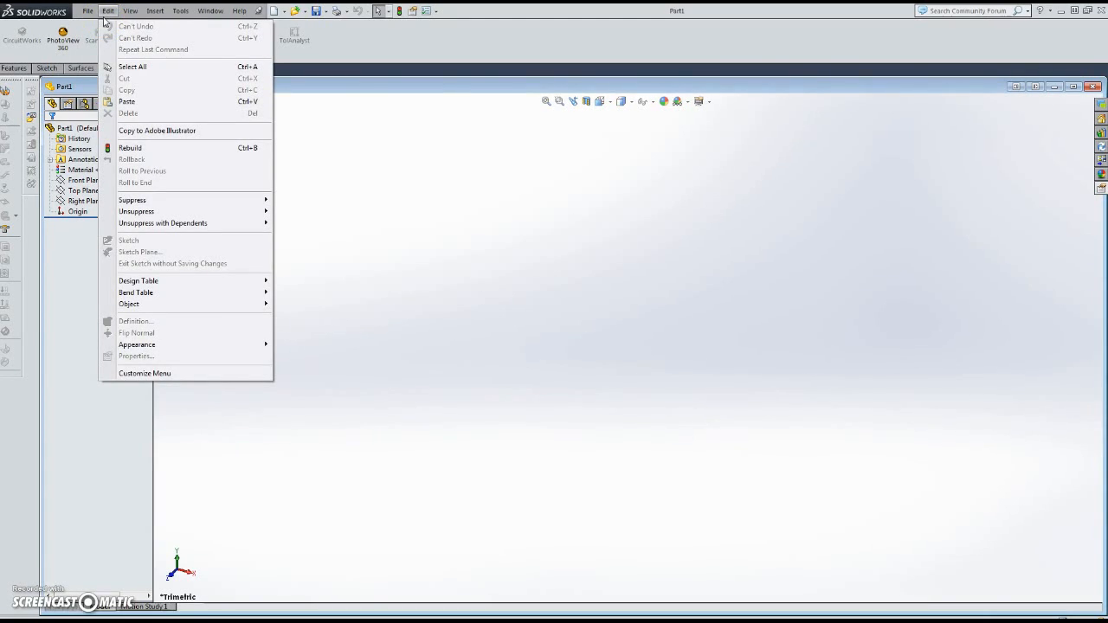
pyautogui.moveTo(127, 12)
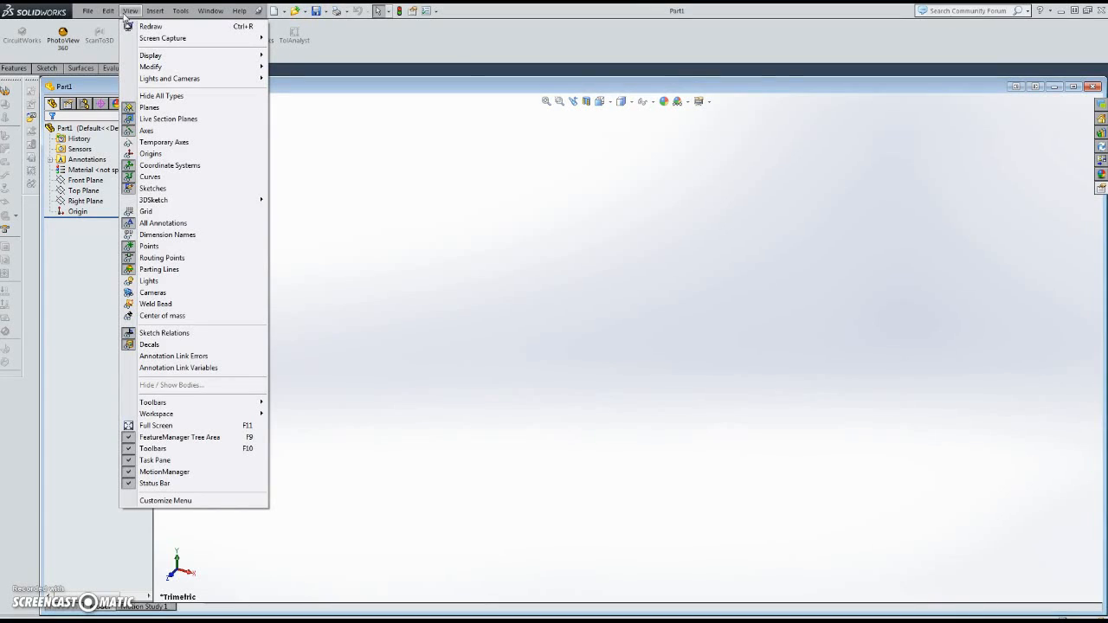
pyautogui.click(154, 12)
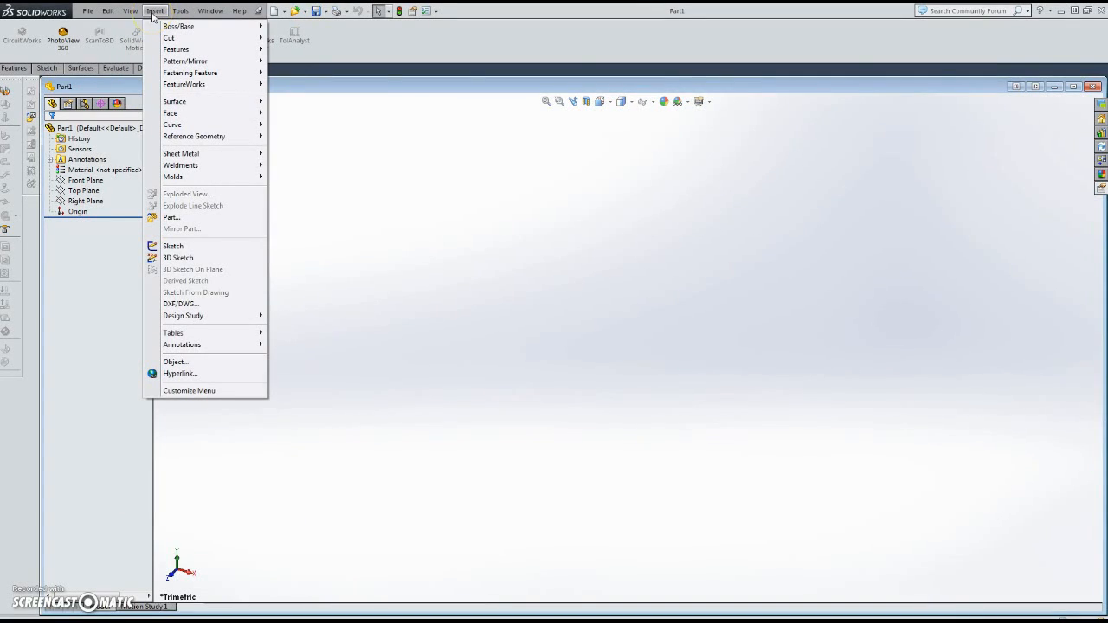
pyautogui.click(161, 26)
pyautogui.click(172, 30)
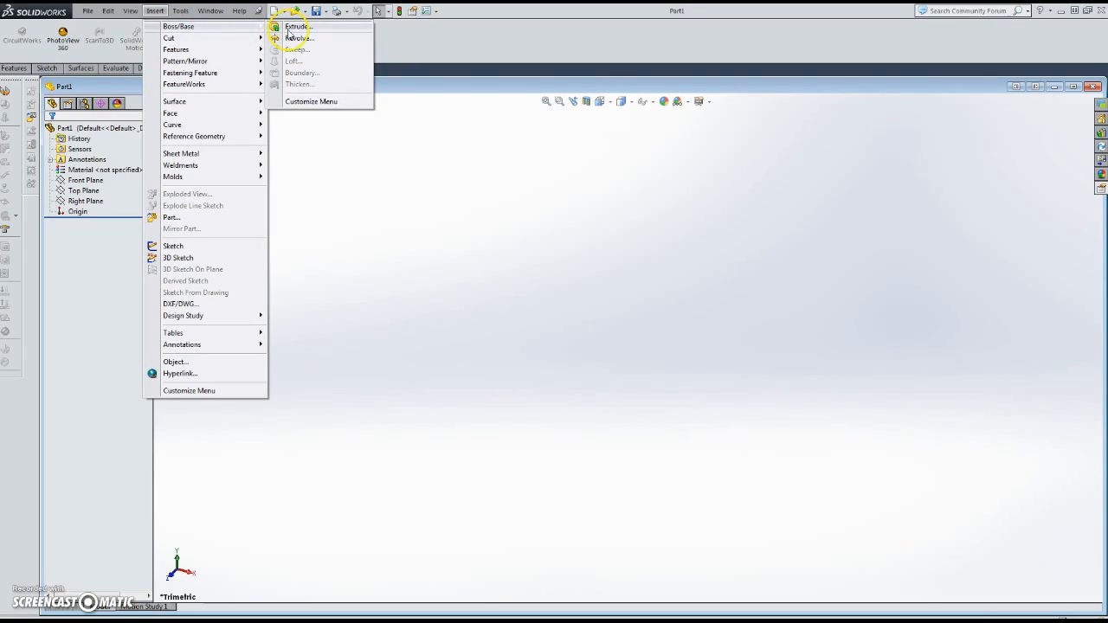
pyautogui.click(199, 40)
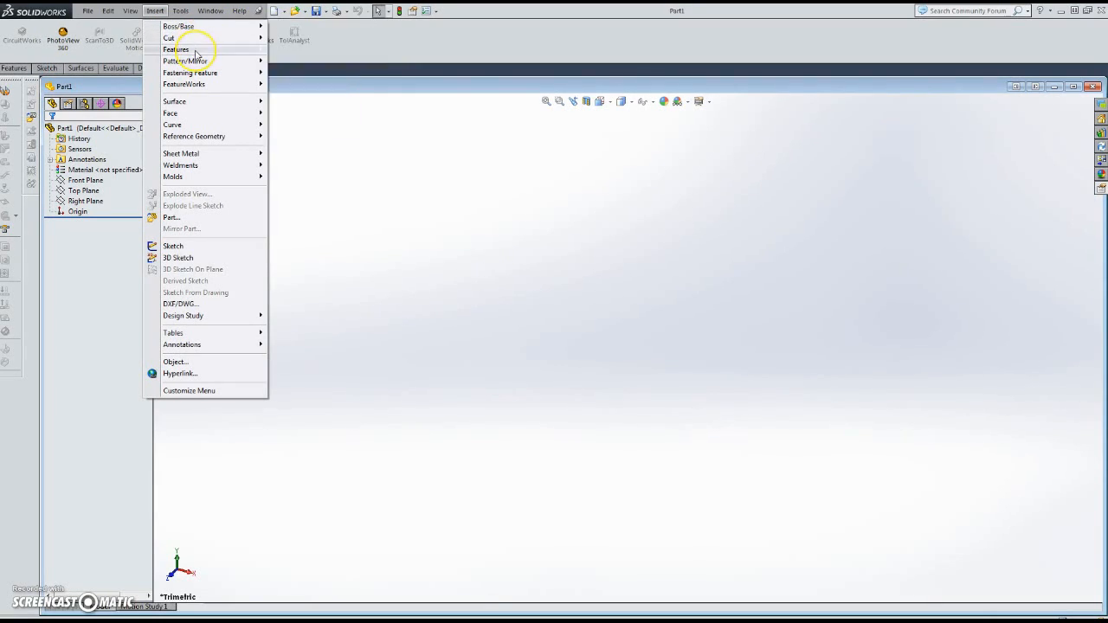
pyautogui.click(181, 11)
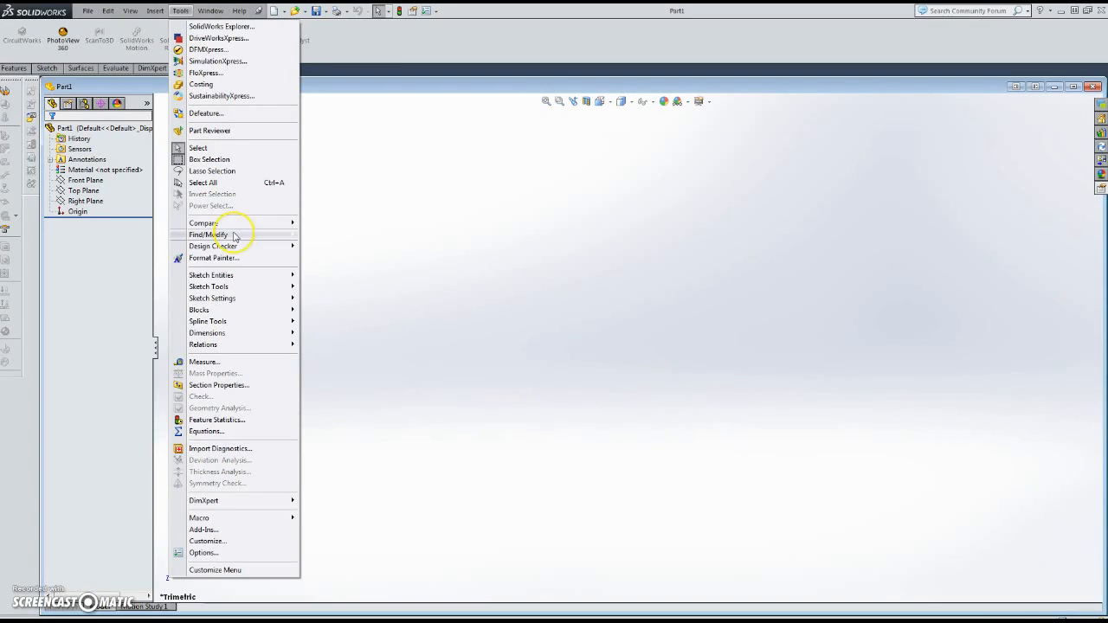
pyautogui.moveTo(234, 236)
pyautogui.click(204, 362)
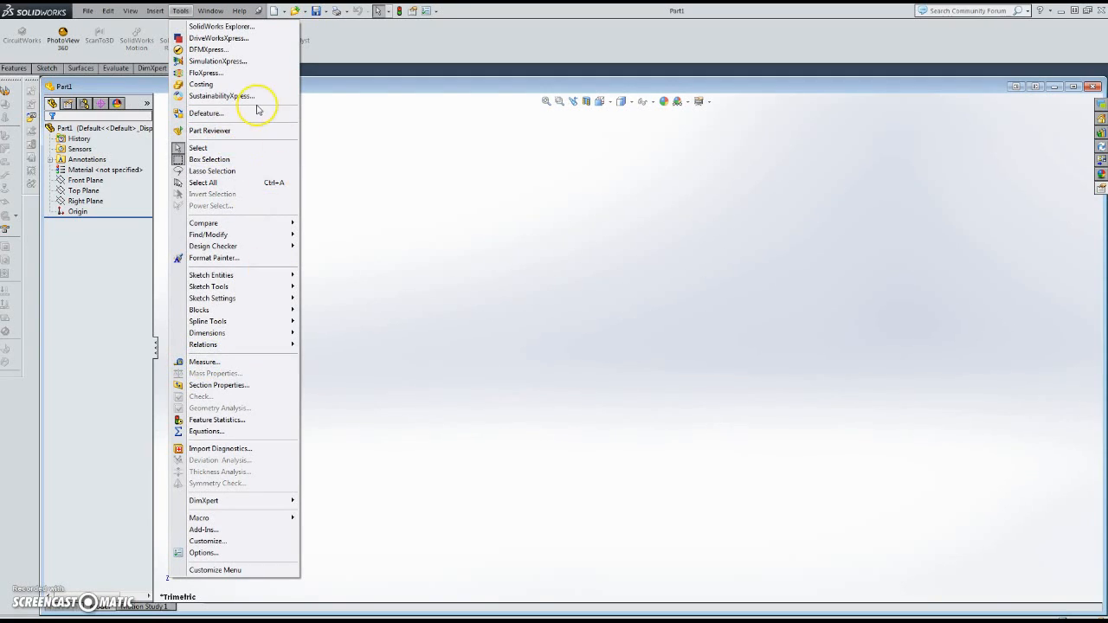
pyautogui.moveTo(206, 19)
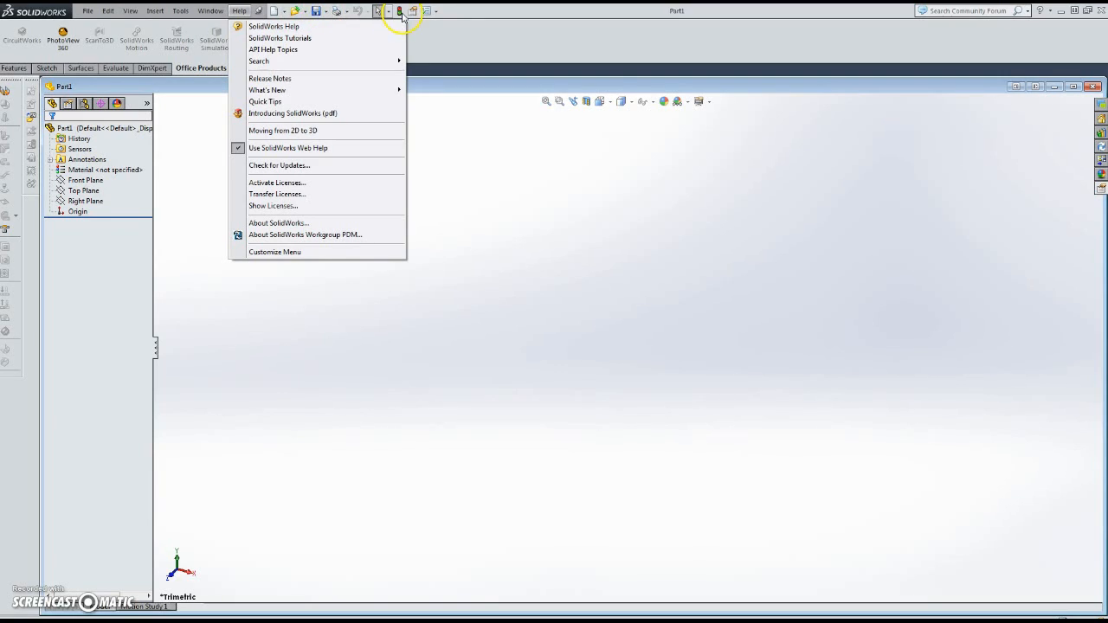
pyautogui.click(436, 47)
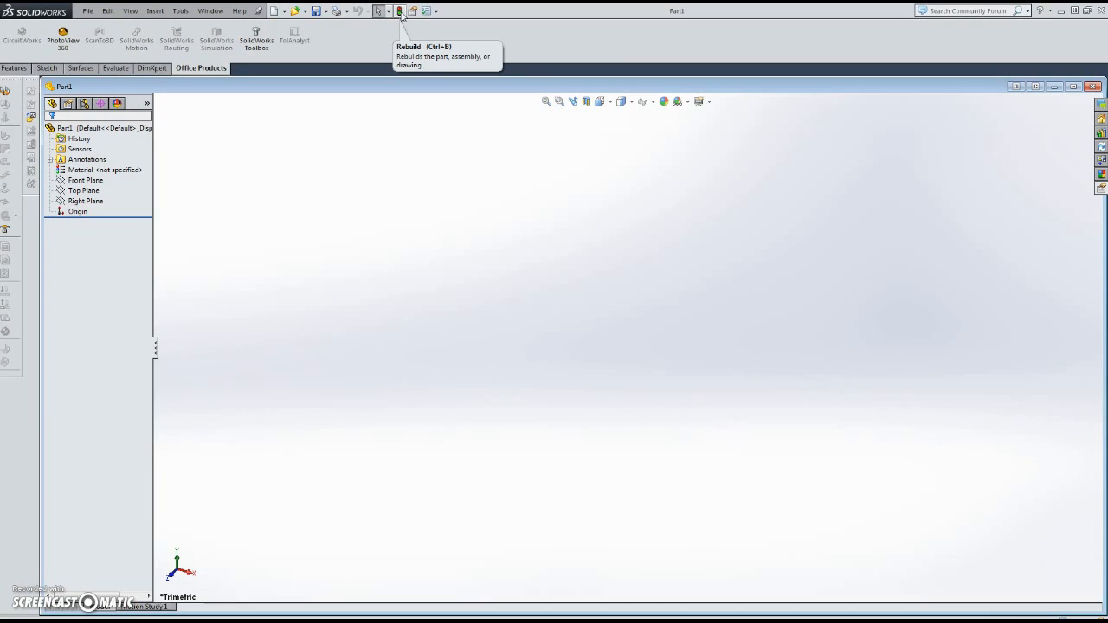
# Start an Extruded Boss/Base on the Front Plane and sketch a center rectangle from the origin, about 3.06 by 3.26 in
pyautogui.click(14, 69)
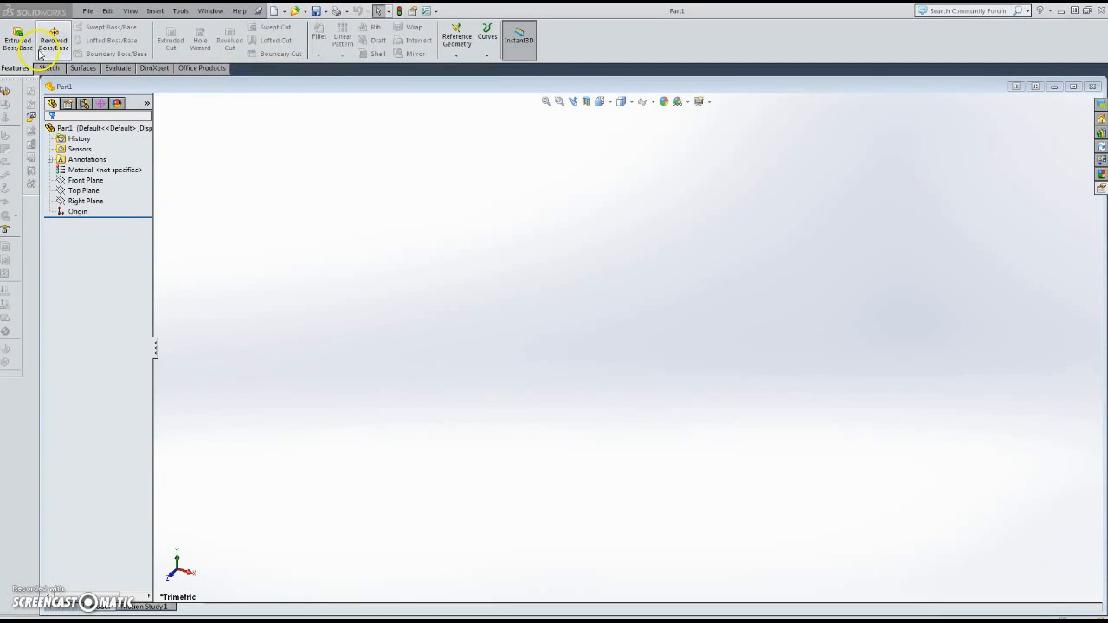
pyautogui.click(416, 185)
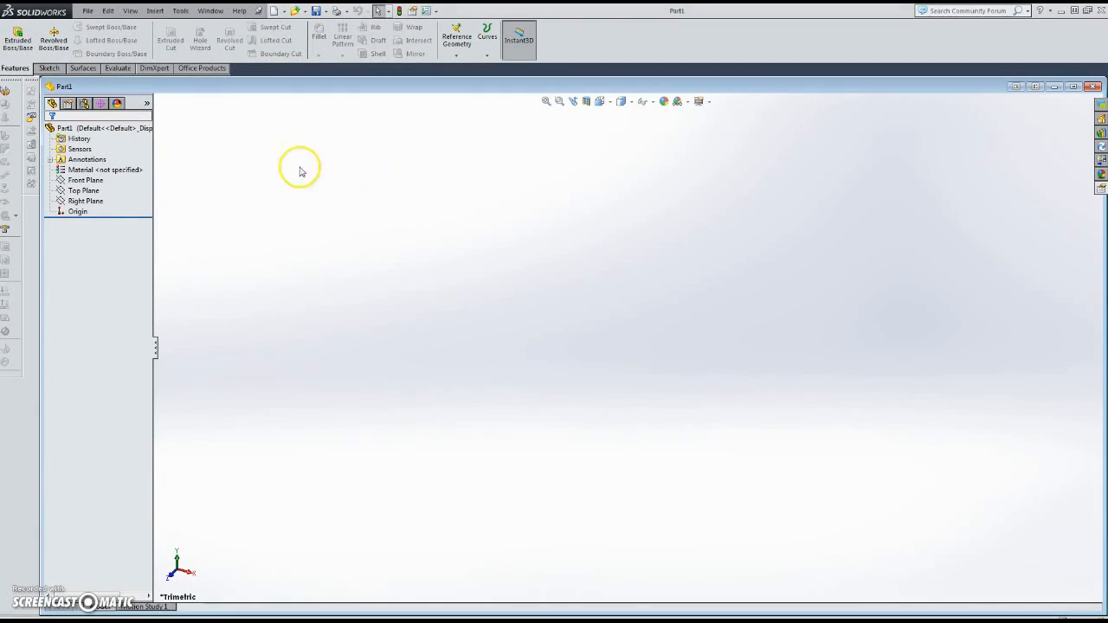
pyautogui.click(30, 50)
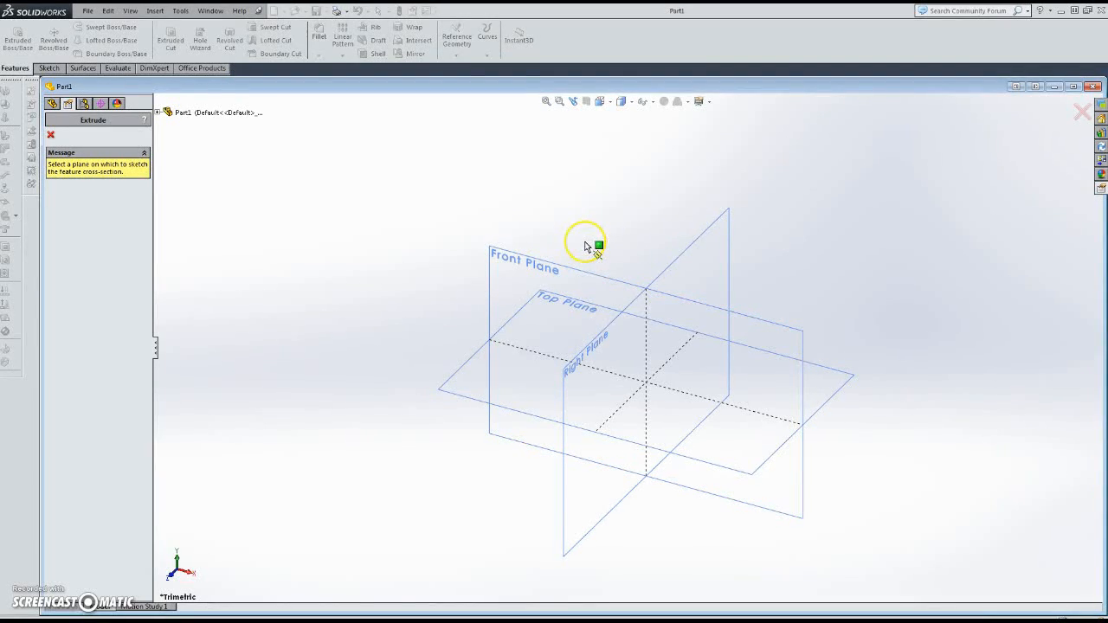
pyautogui.click(574, 270)
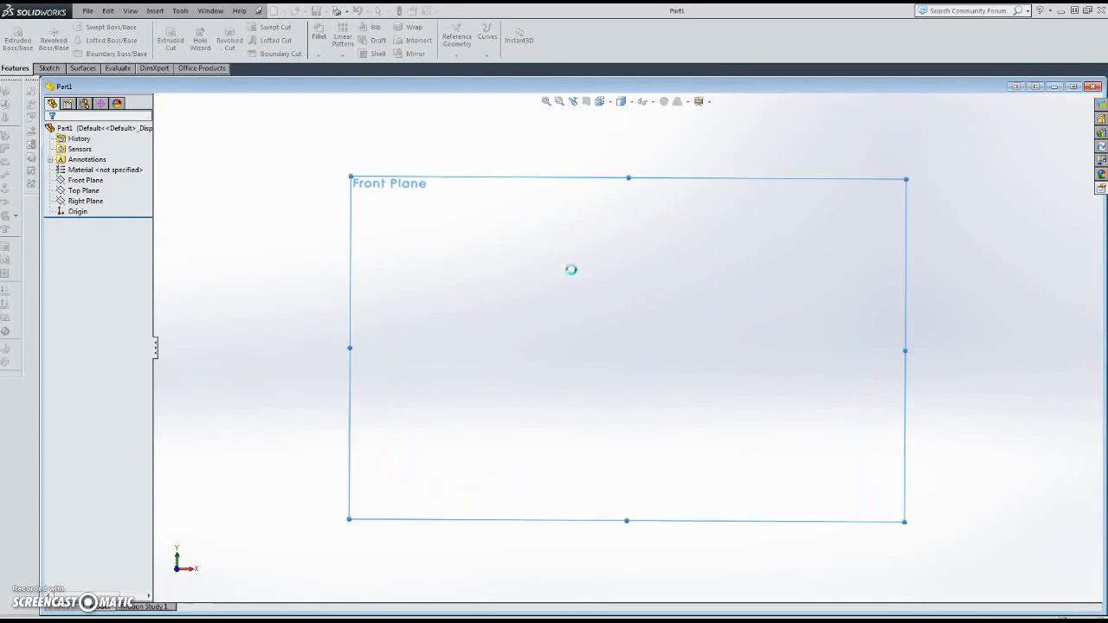
pyautogui.click(71, 40)
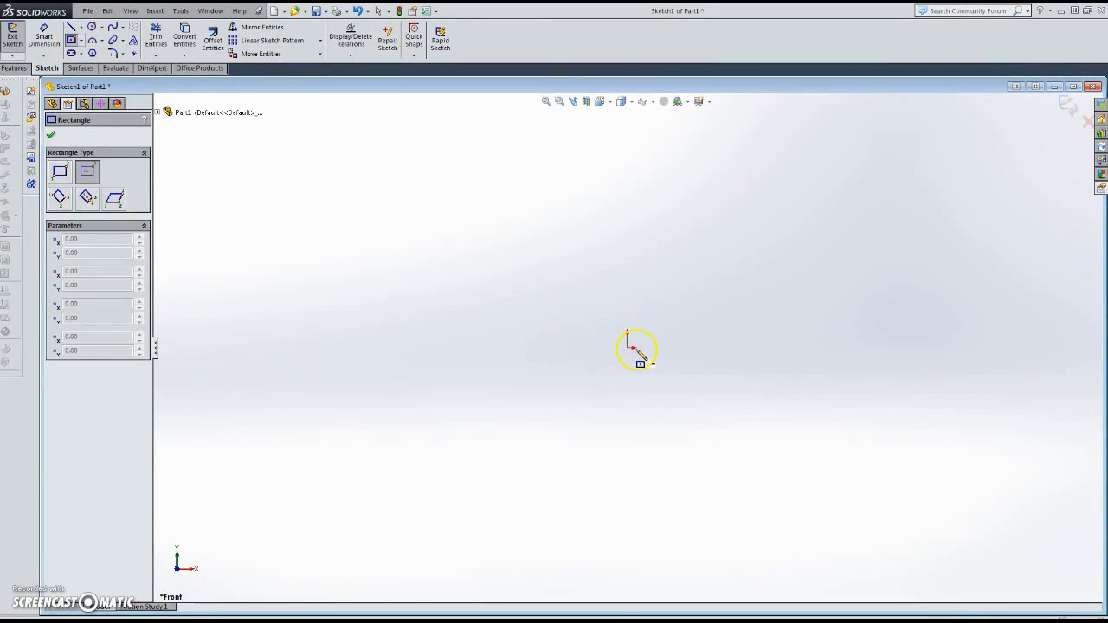
pyautogui.moveTo(629, 349); pyautogui.dragTo(503, 216)
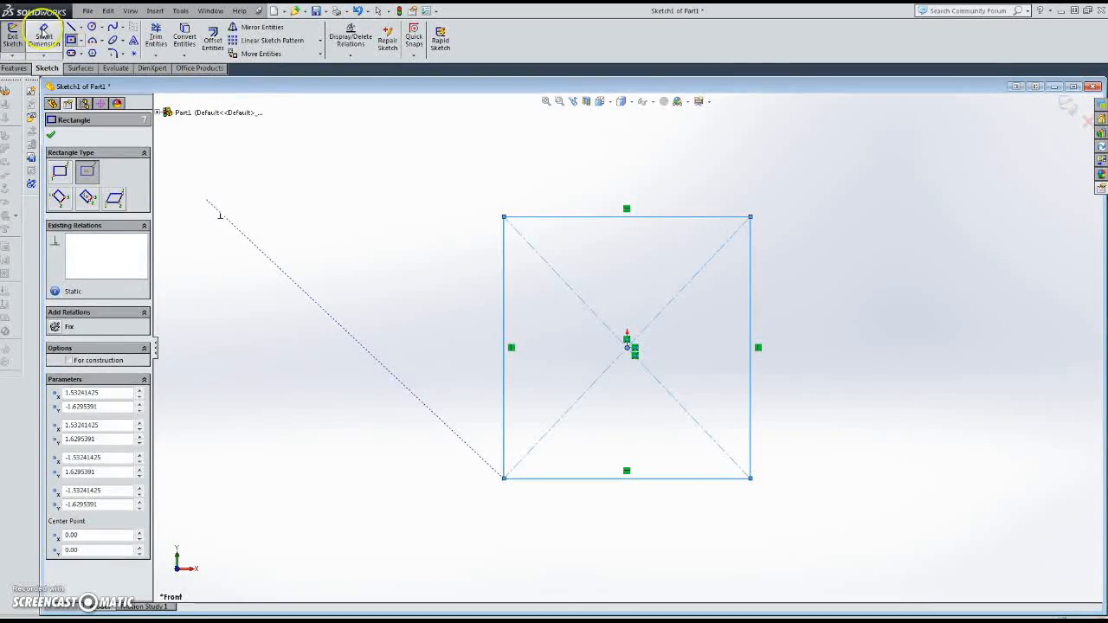
# Dimension the rectangle with a width of 3 in and a height of 4 in
pyautogui.click(45, 33)
pyautogui.click(586, 216)
pyautogui.click(586, 183)
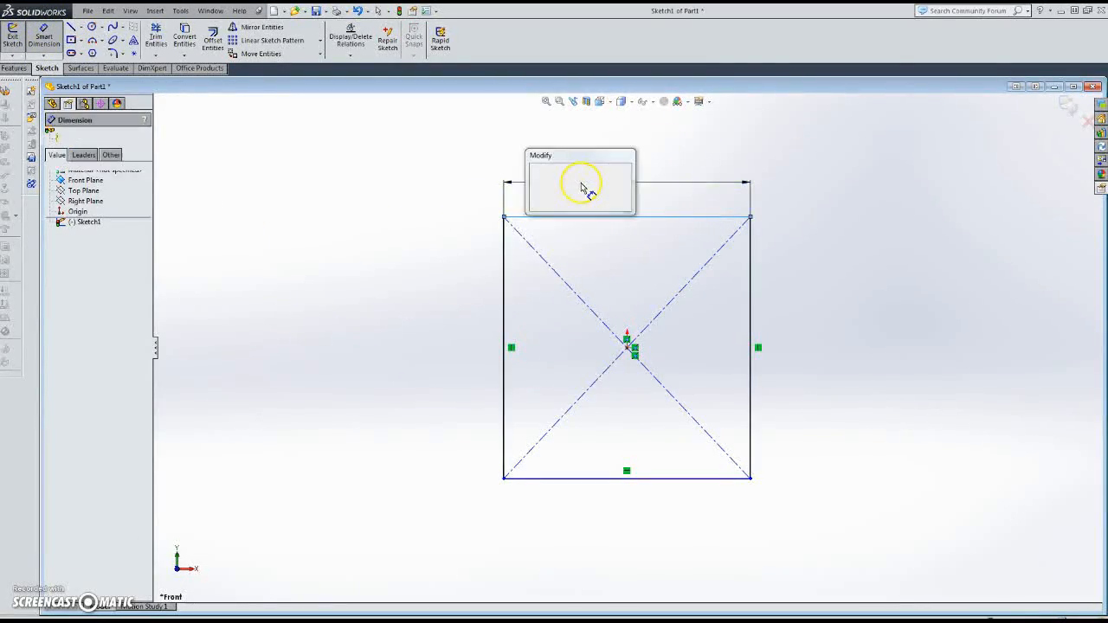
pyautogui.write('3')
pyautogui.press('Return')
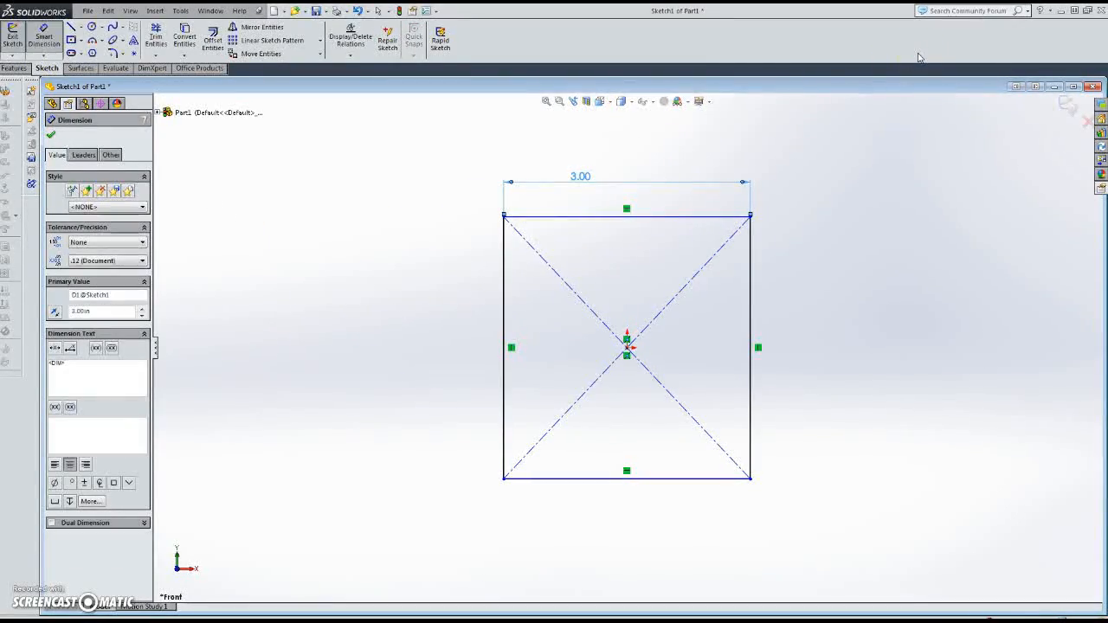
pyautogui.click(507, 285)
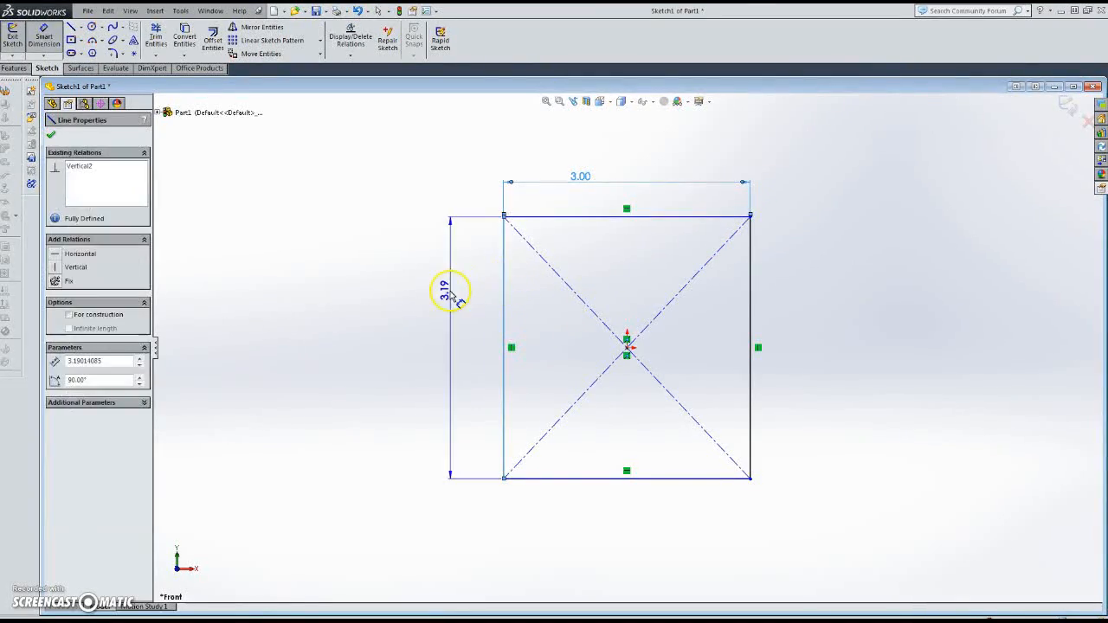
pyautogui.click(452, 292)
pyautogui.write('4')
pyautogui.press('Return')
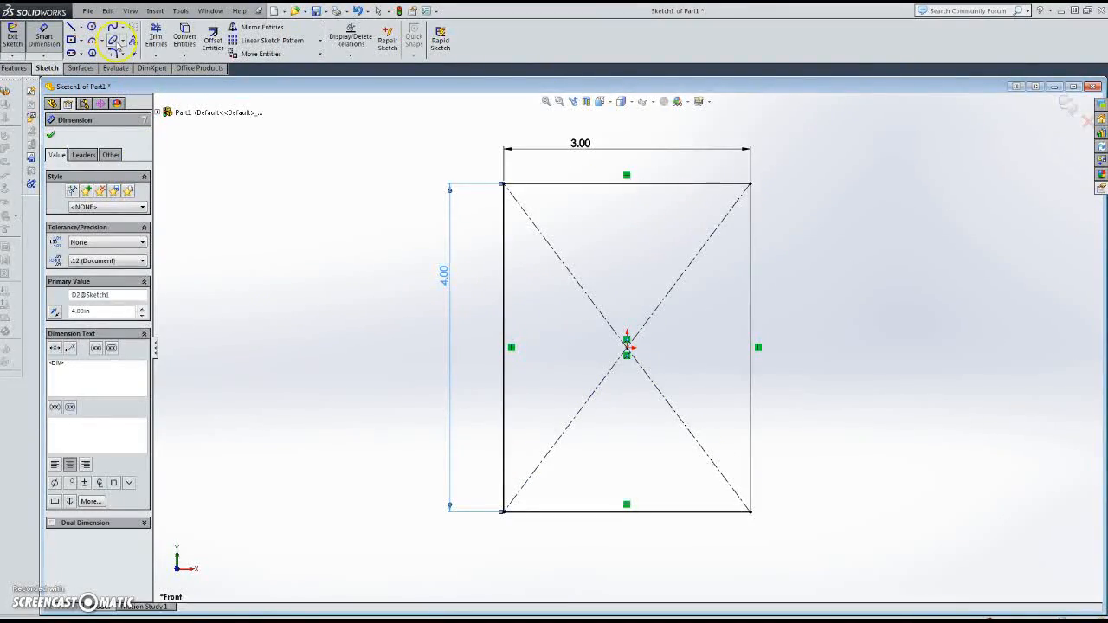
# Sketch a circle centered on the origin inside the rectangle and dimension its diameter as 1.5 in
pyautogui.click(91, 27)
pyautogui.click(626, 347)
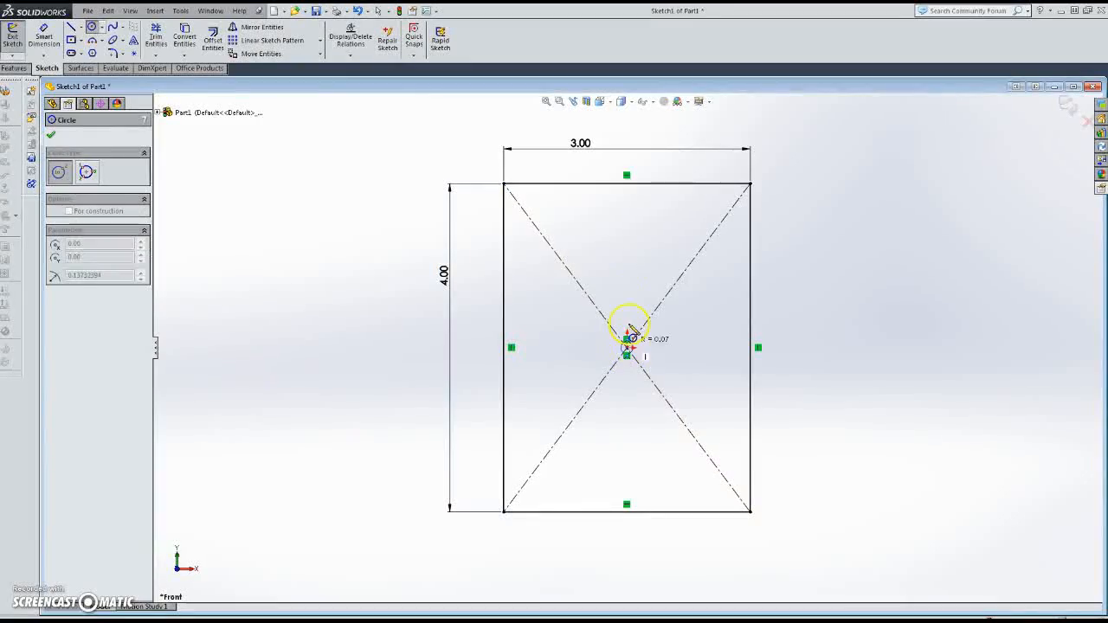
pyautogui.click(629, 268)
pyautogui.click(44, 34)
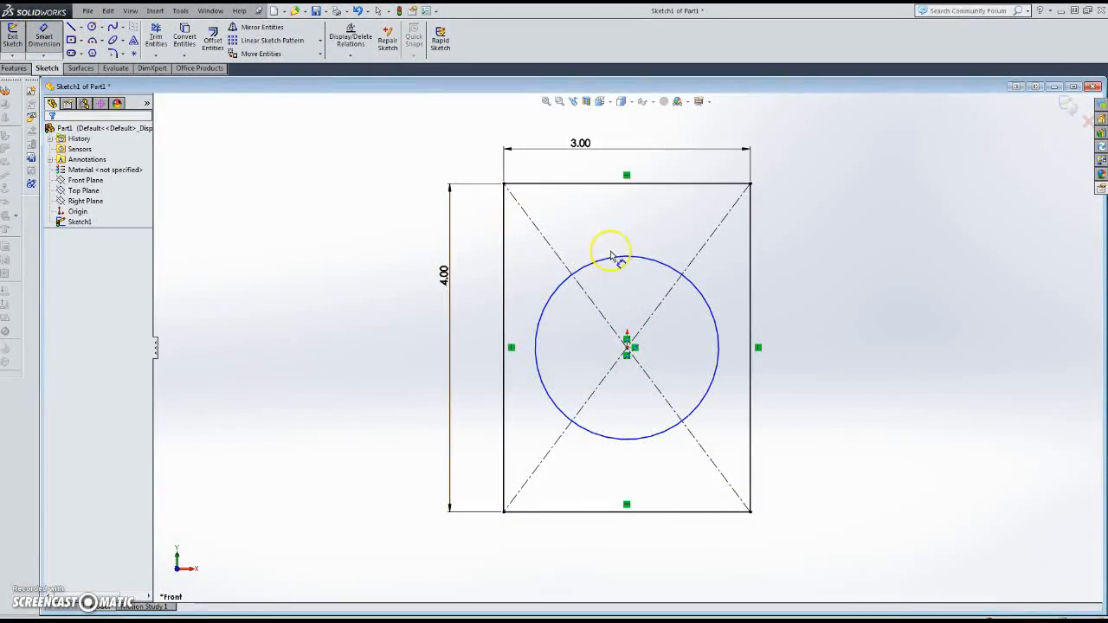
pyautogui.click(648, 258)
pyautogui.click(831, 227)
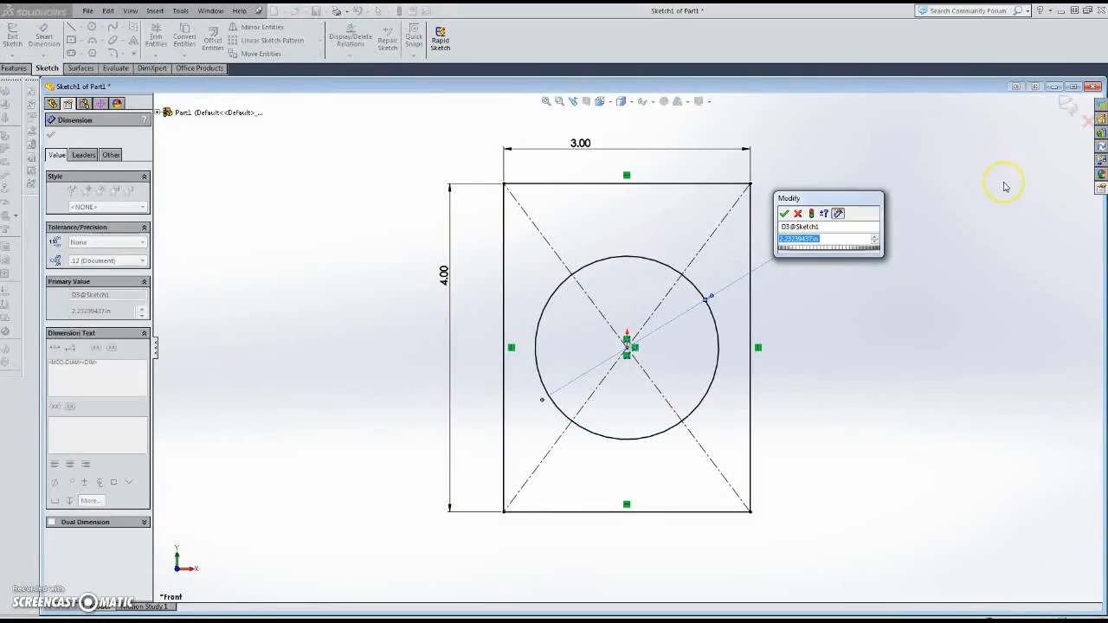
pyautogui.write('1.5')
pyautogui.press('Return')
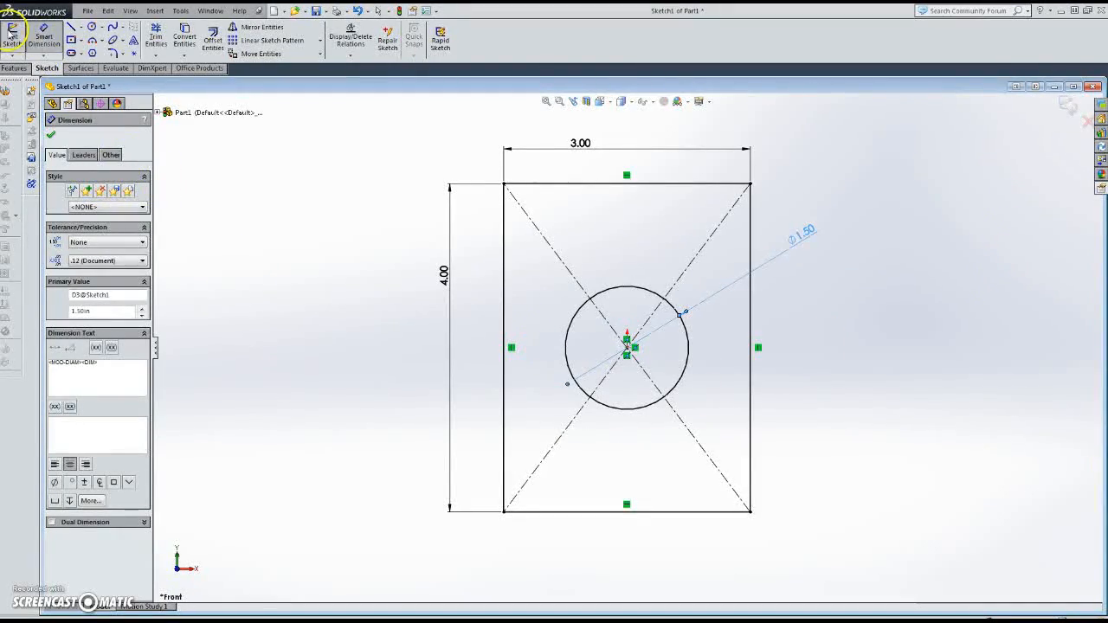
# Finish the rectangle-and-circle sketch and extrude it as a blind boss with a depth of 0.25 in
pyautogui.click(50, 135)
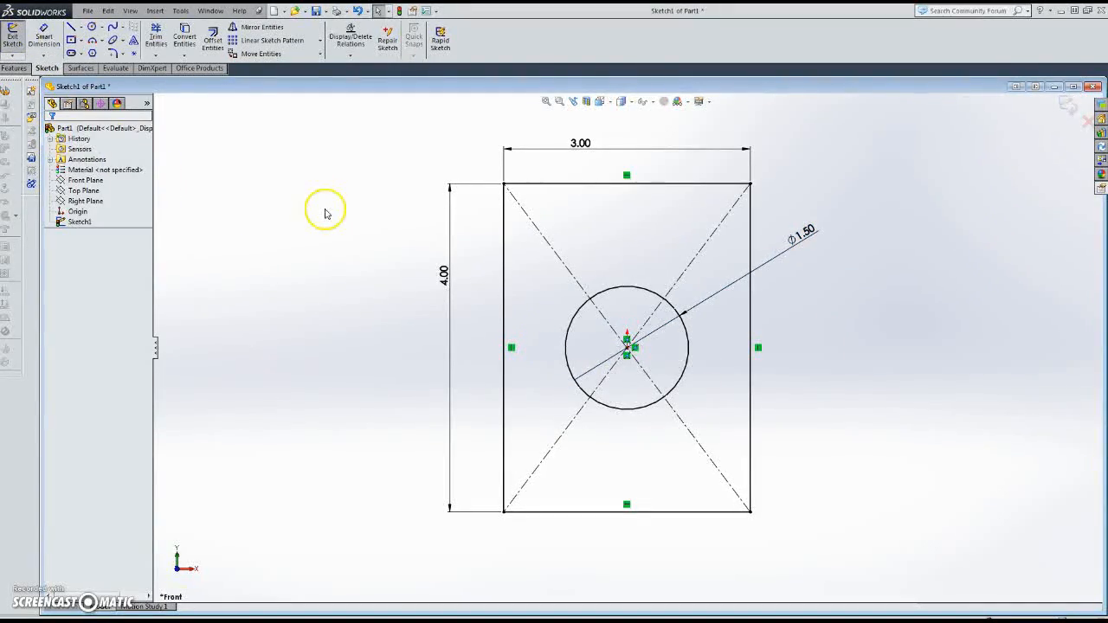
pyautogui.click(14, 35)
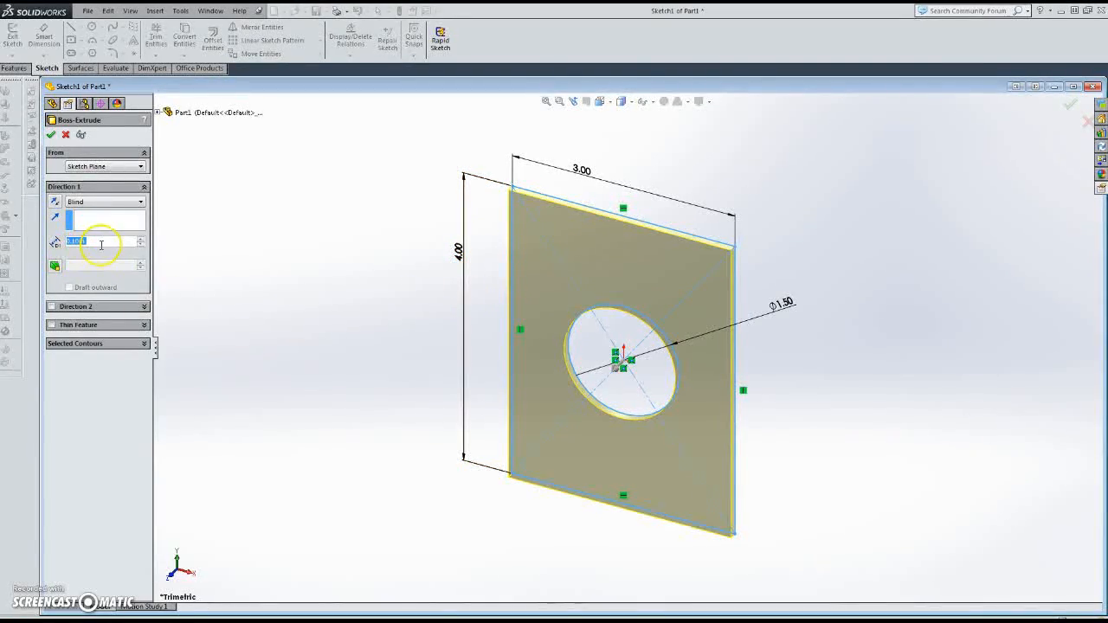
pyautogui.write('0.25')
pyautogui.press('Return')
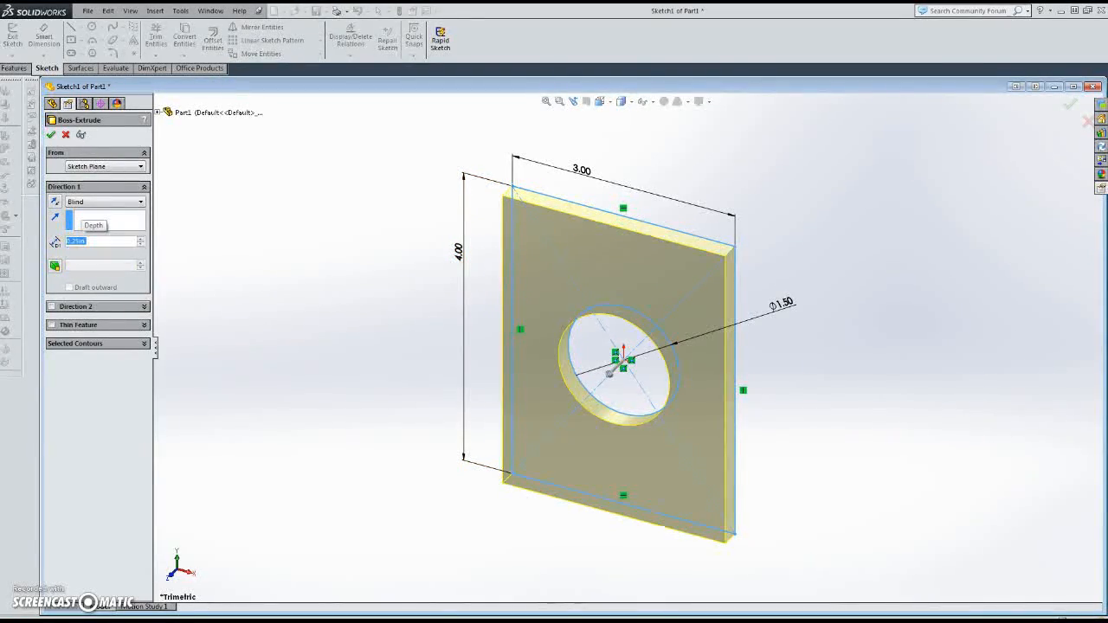
pyautogui.click(865, 280)
pyautogui.moveTo(754, 386)
pyautogui.mouseDown(button='middle')
pyautogui.moveTo(759, 303)
pyautogui.moveTo(576, 181)
pyautogui.moveTo(503, 164)
pyautogui.moveTo(628, 185)
pyautogui.moveTo(719, 264)
pyautogui.moveTo(724, 250)
pyautogui.mouseUp(button='middle')
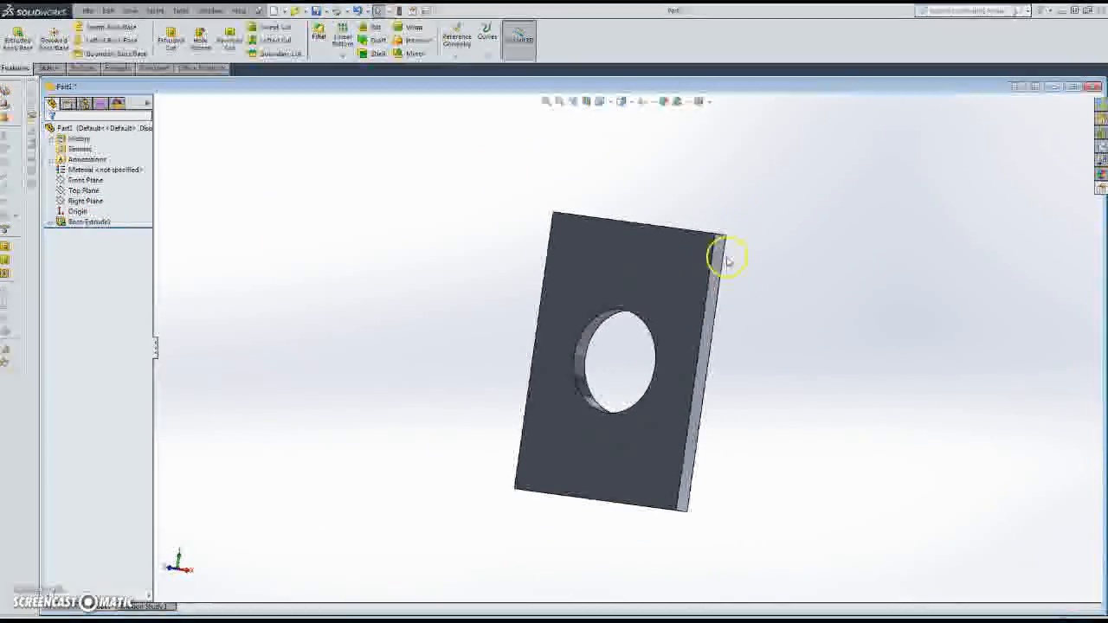
# Save the part to the Desktop as "Flange 1.SLDPRT"
pyautogui.click(89, 11)
pyautogui.click(110, 106)
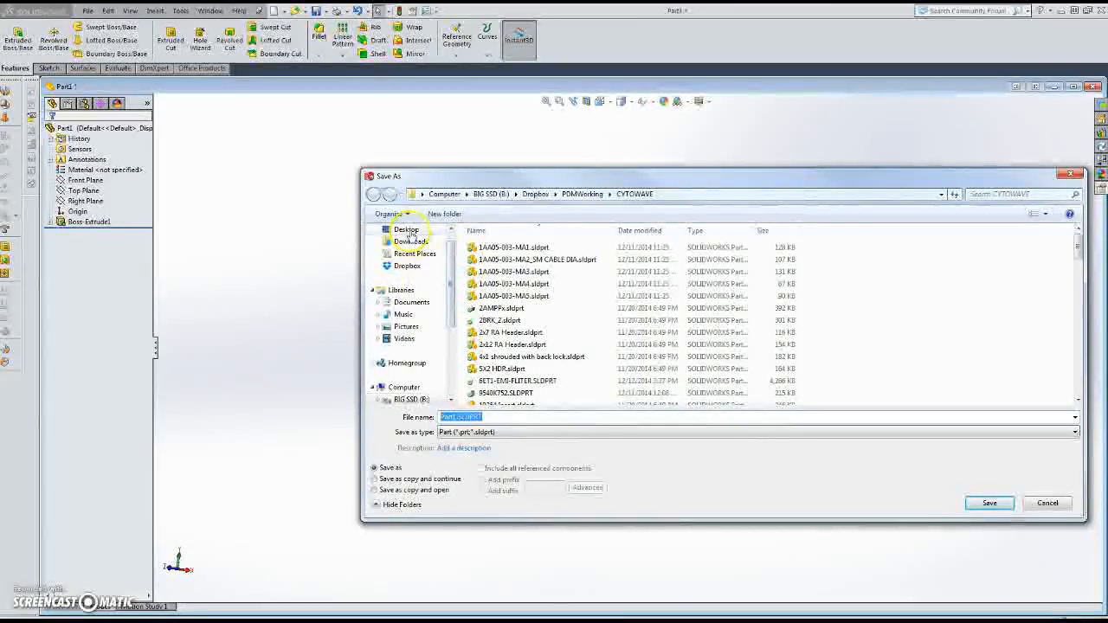
pyautogui.click(407, 231)
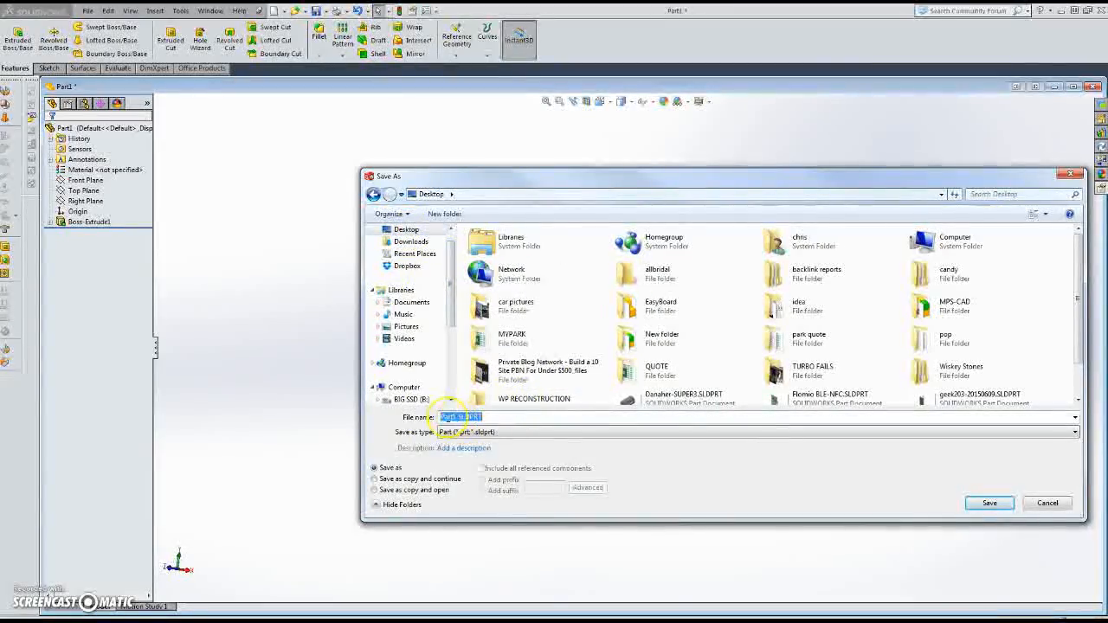
pyautogui.moveTo(456, 417); pyautogui.dragTo(387, 422)
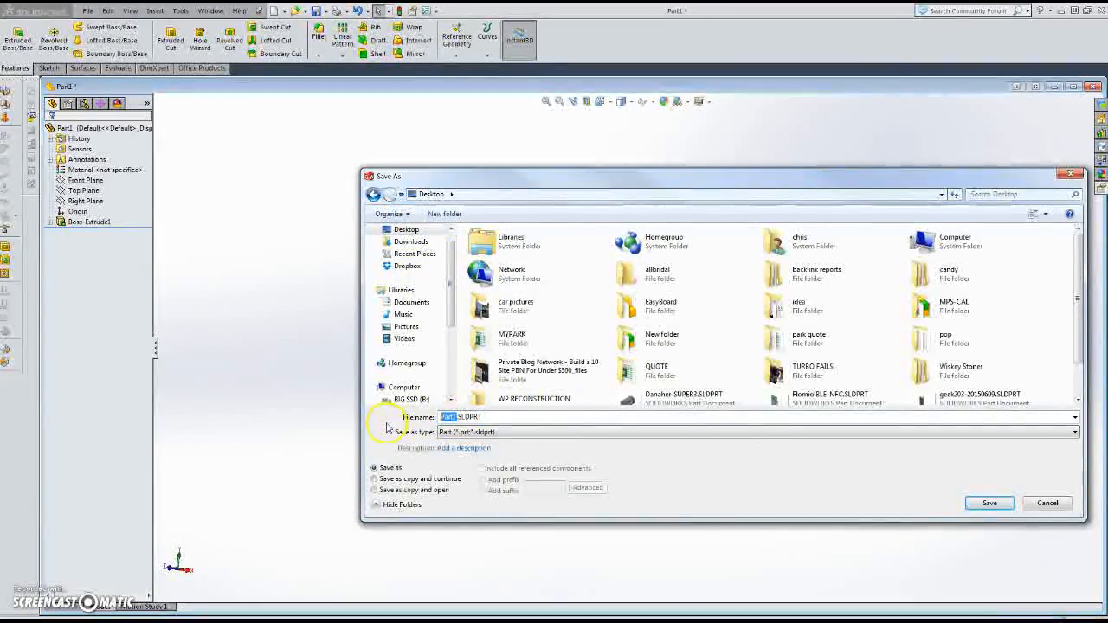
pyautogui.write('Flange')
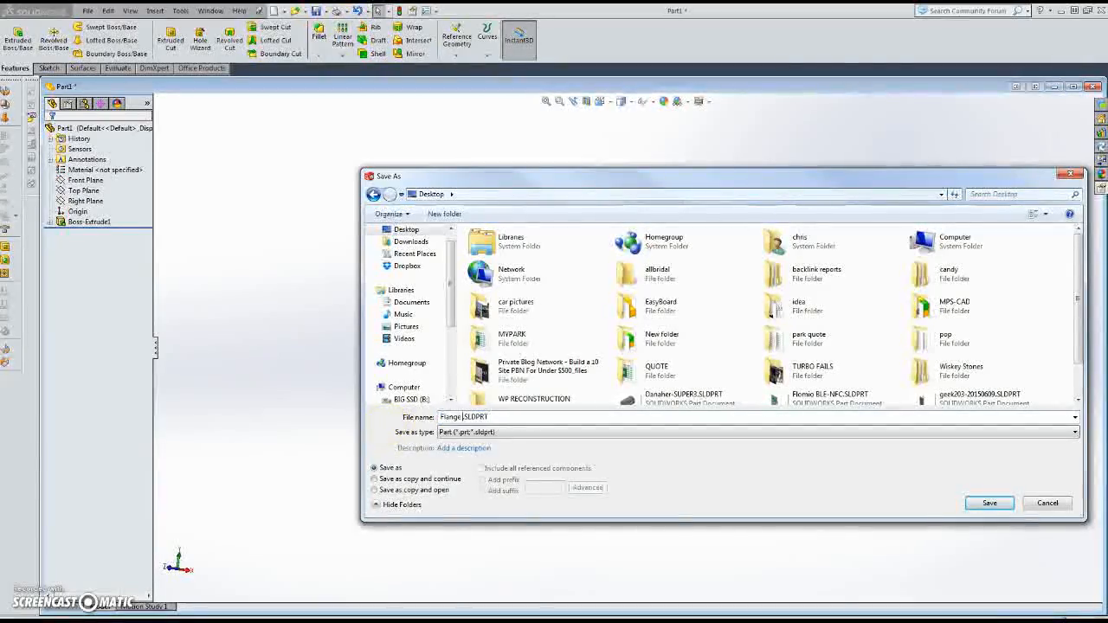
pyautogui.write(' 1')
pyautogui.click(989, 502)
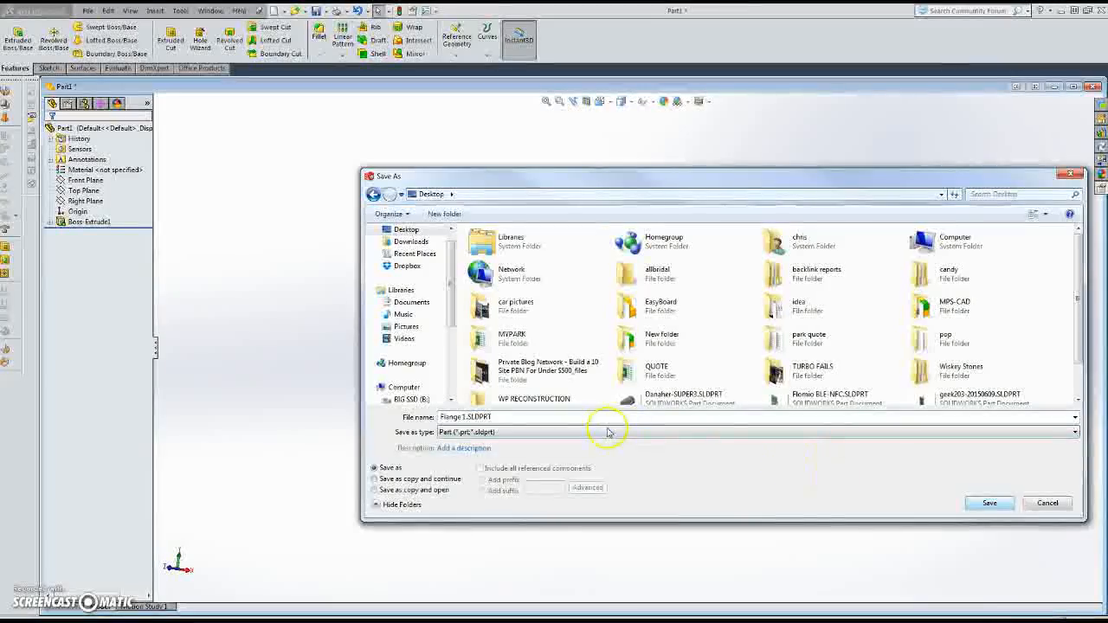
pyautogui.click(989, 505)
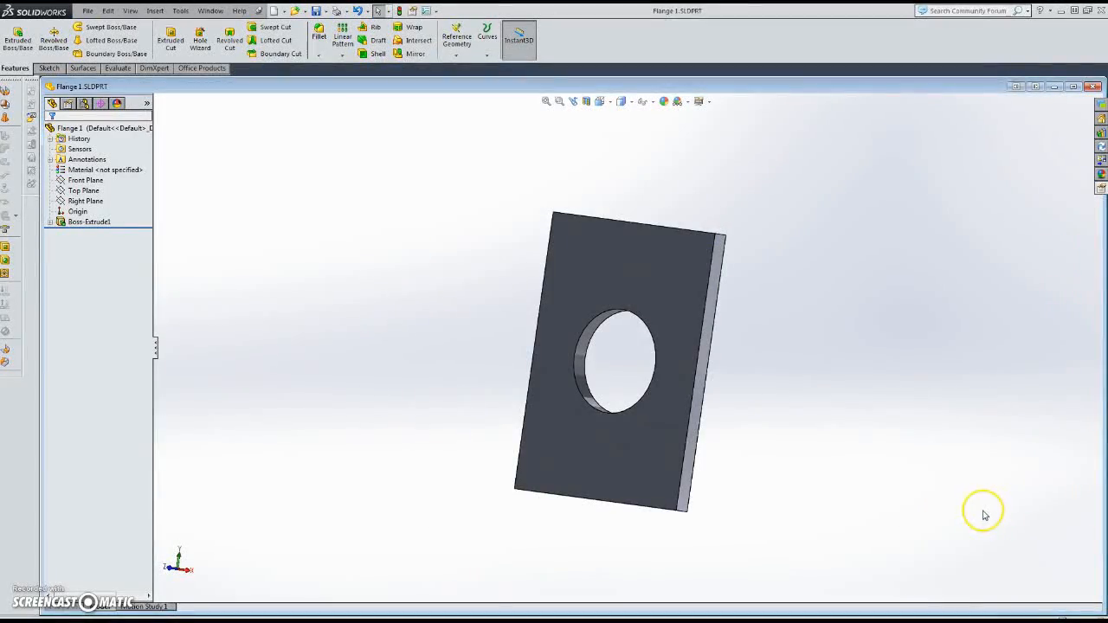